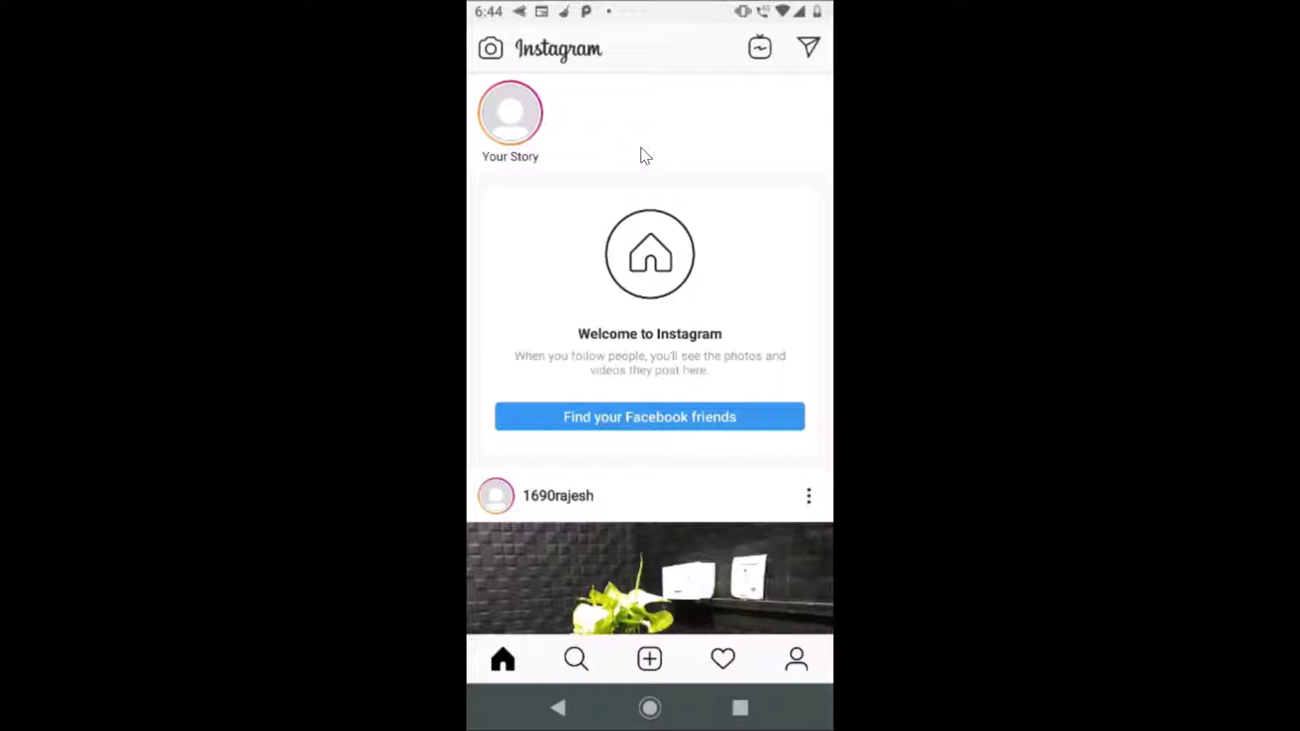
- Go to the profile page and open its side menu listing Archive, Saved and Settings
left_click(798, 660)
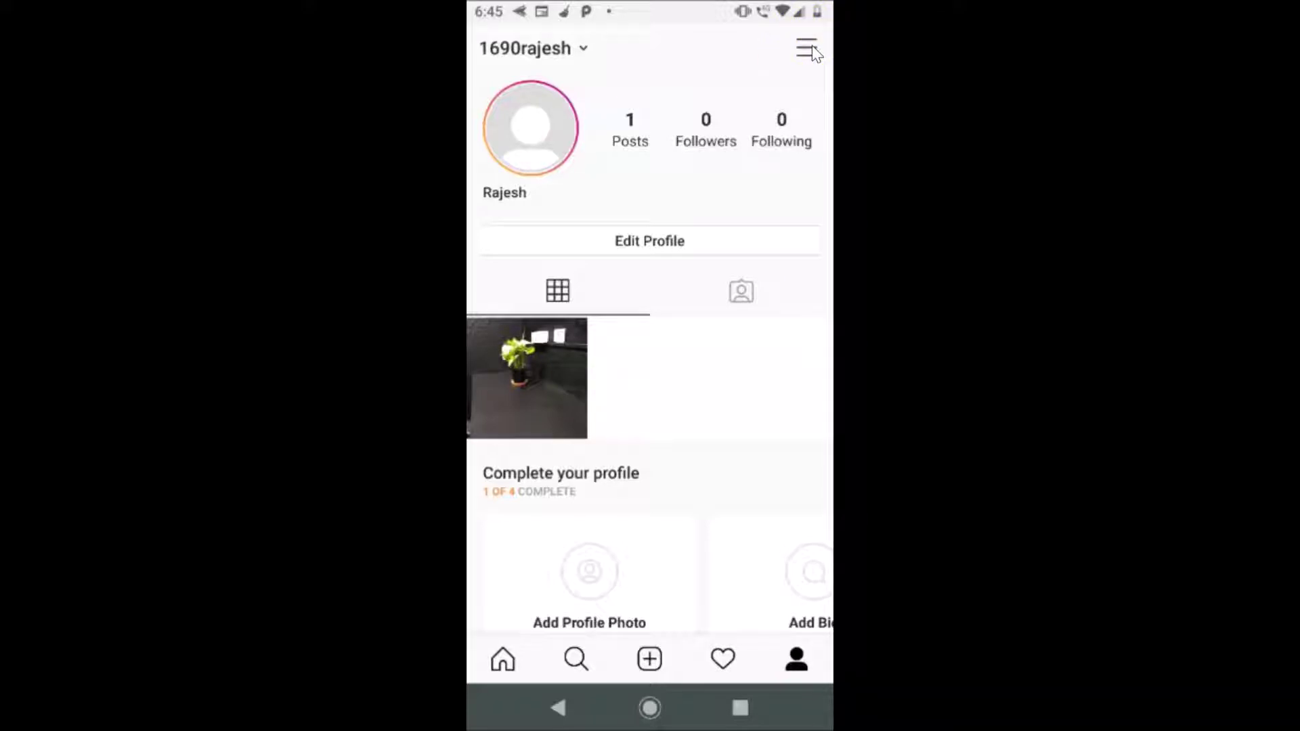
left_click(813, 47)
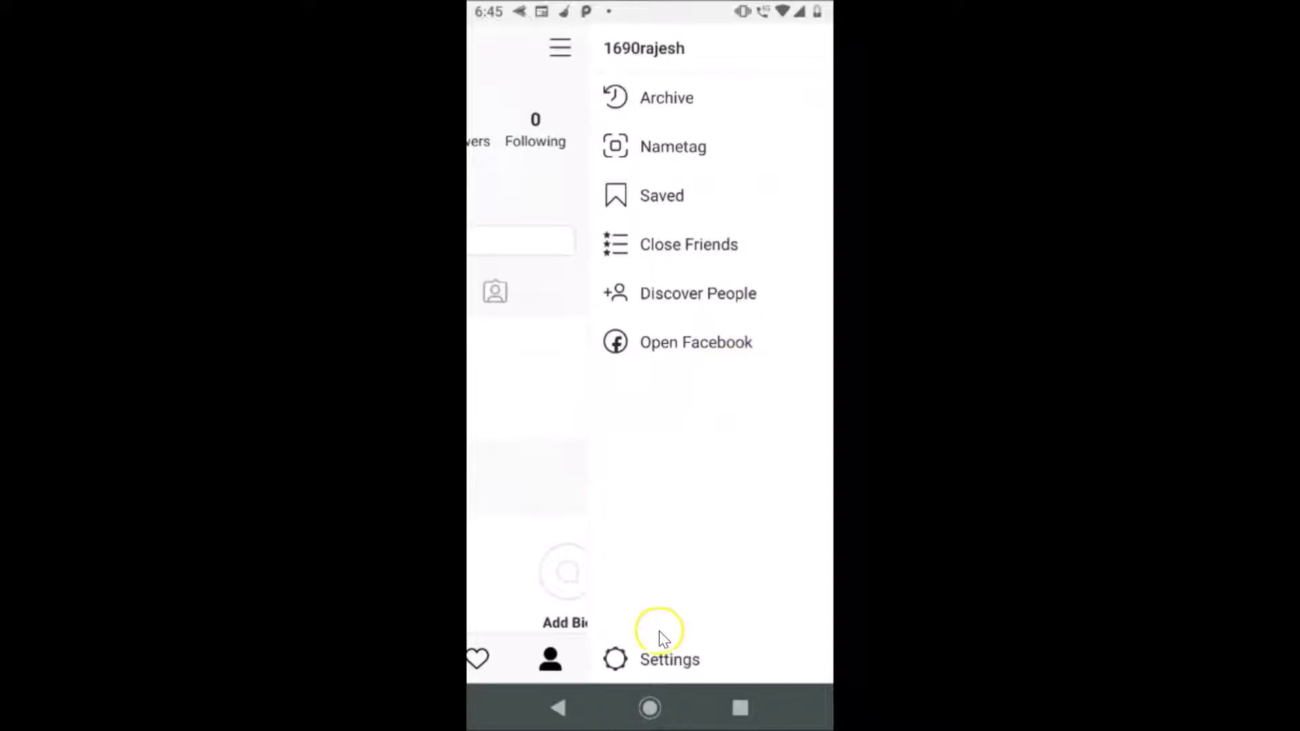
- Open Settings from the bottom of the profile side menu
left_click(643, 662)
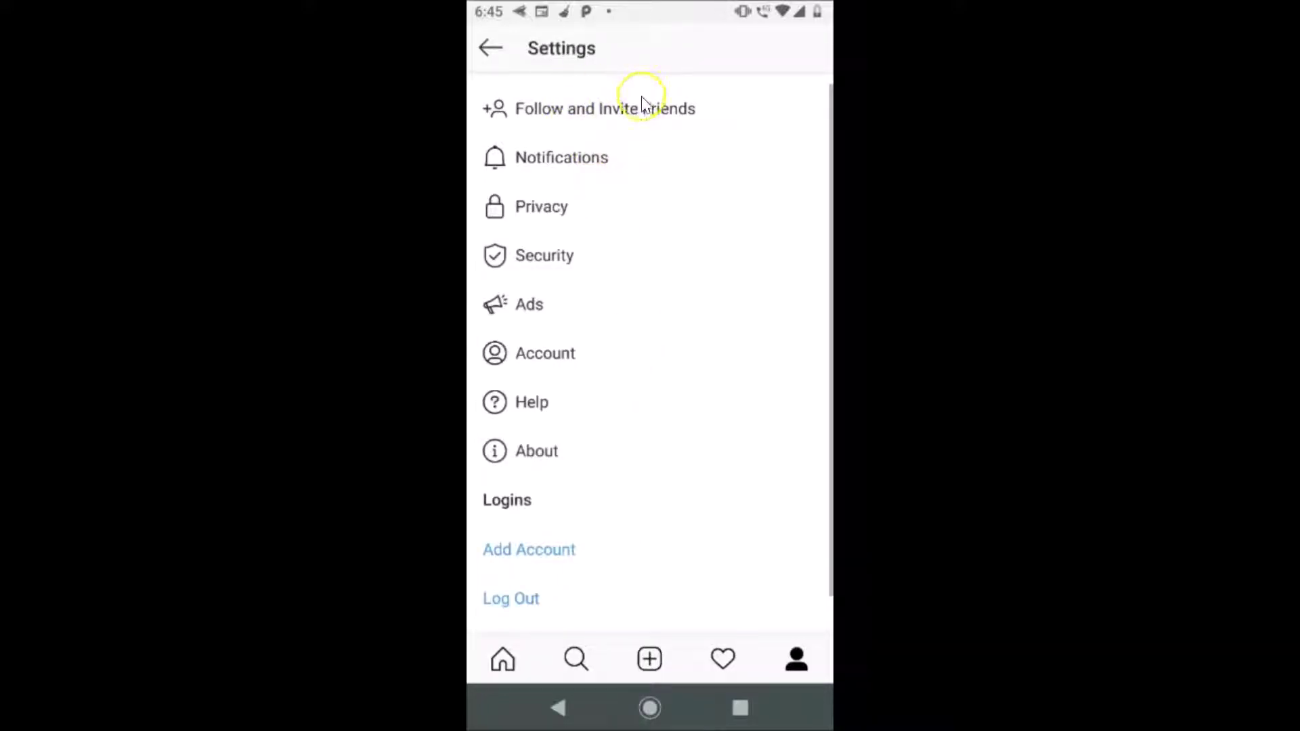
- Choose Log Out under Logins and confirm logging out of Instagram
left_click(518, 599)
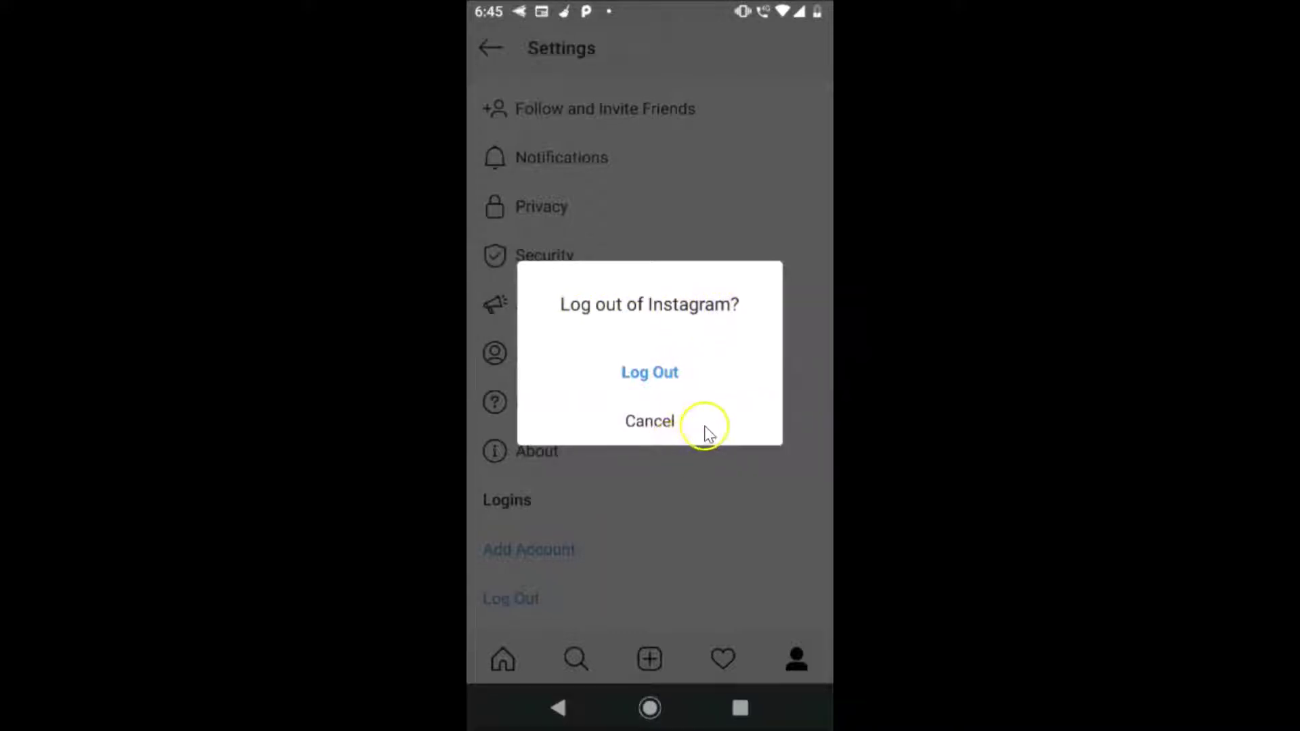
left_click(643, 375)
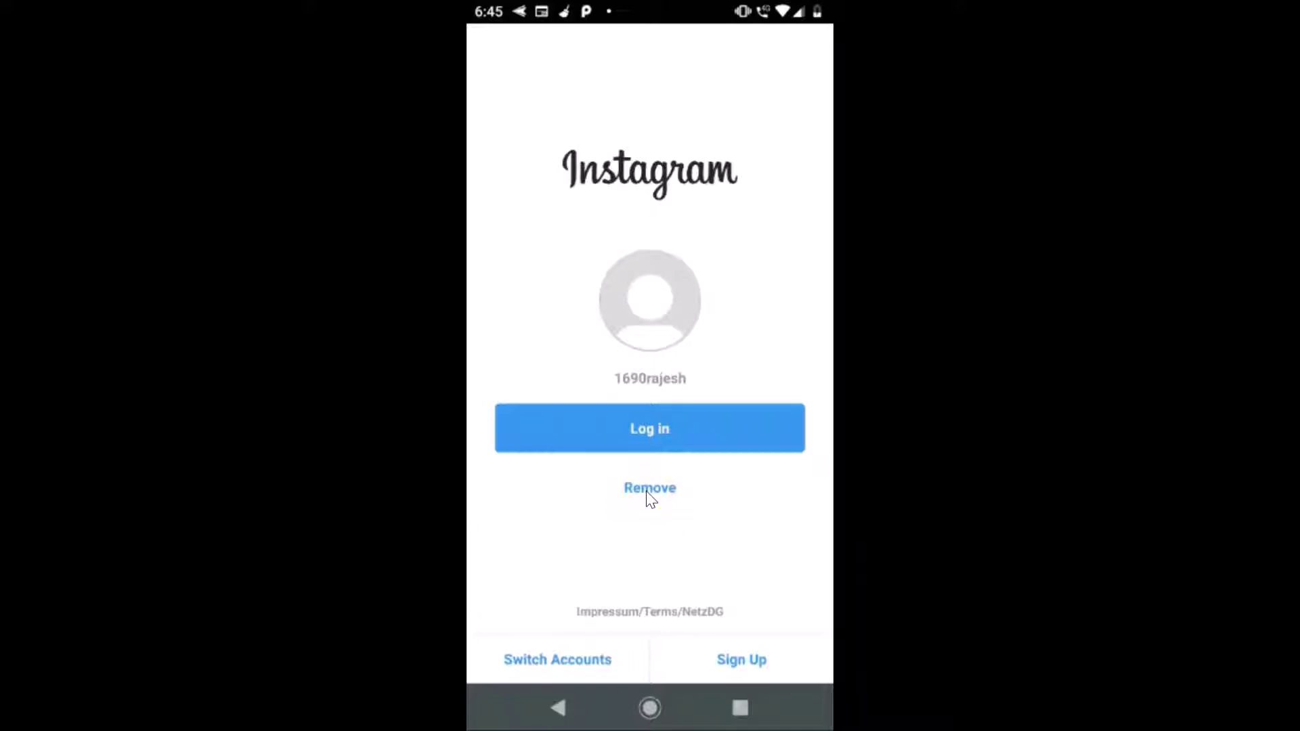
- Ask to remove the saved account from the login screen
left_click(646, 491)
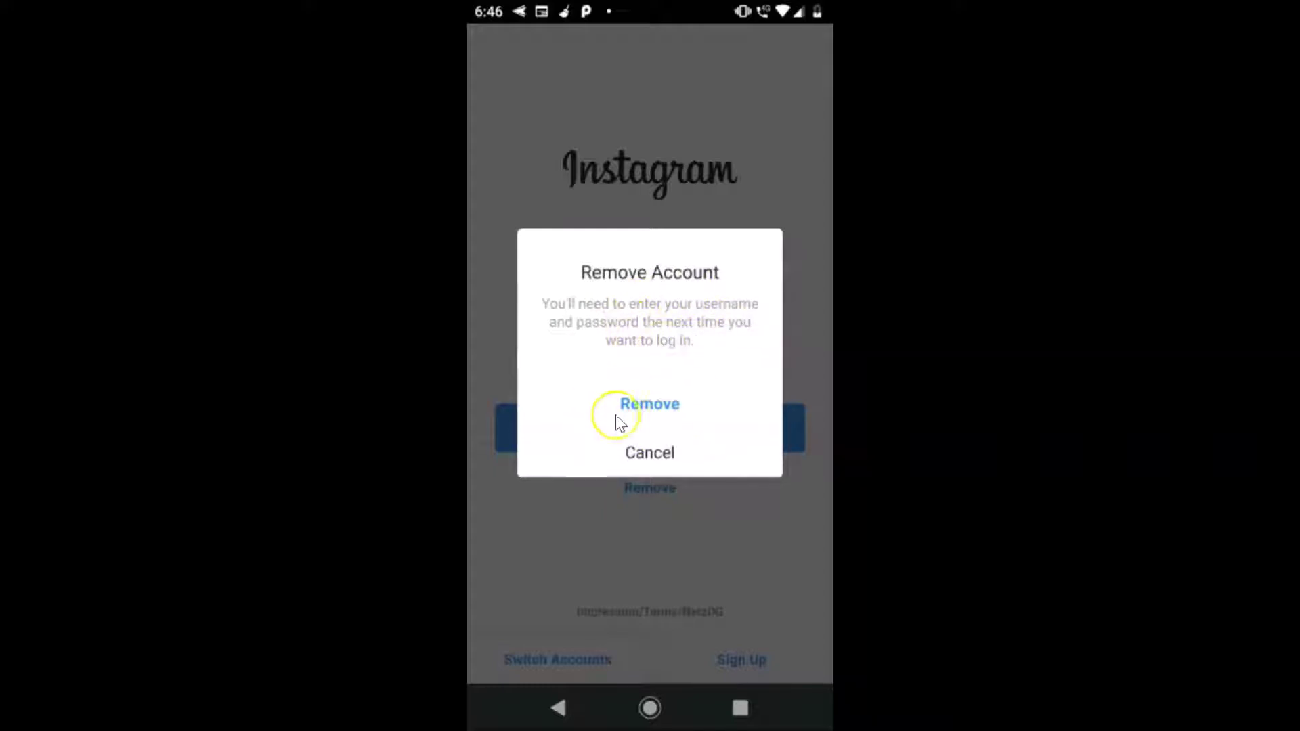
- Cancel the Remove Account confirmation so the saved account stays on the login screen
left_click(644, 459)
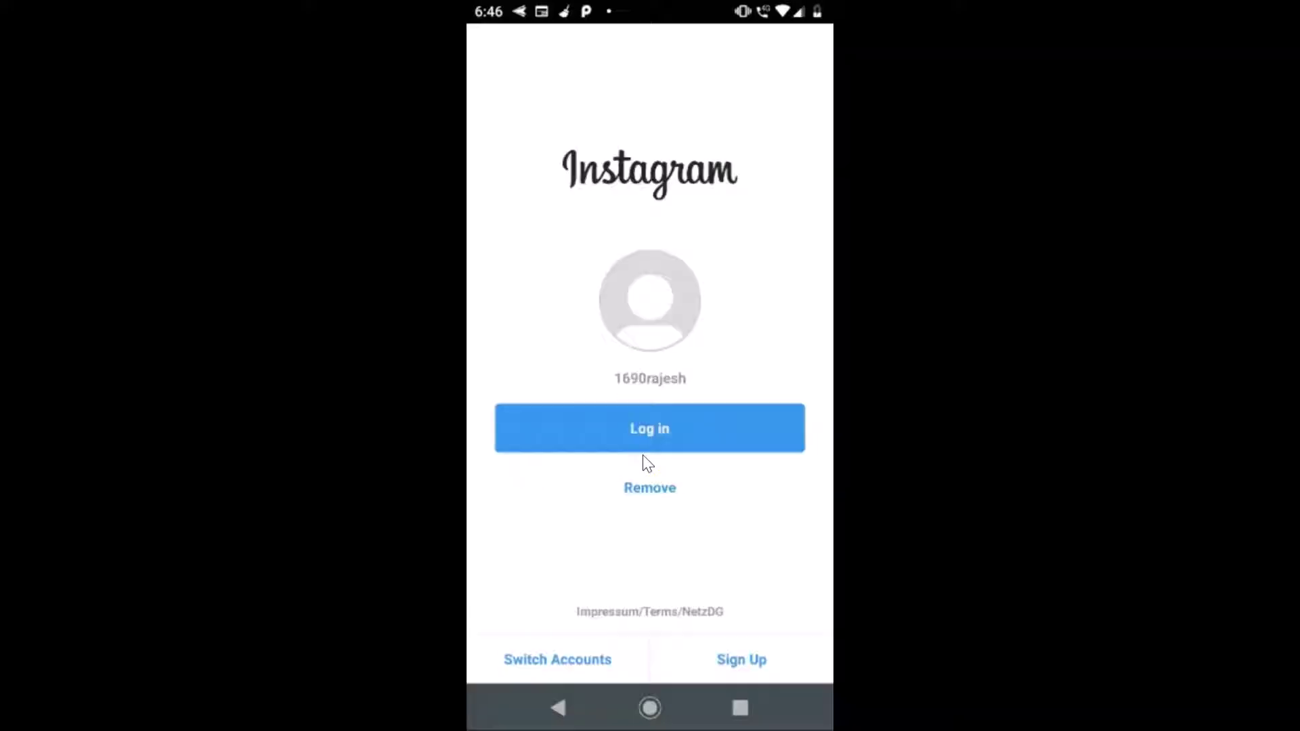